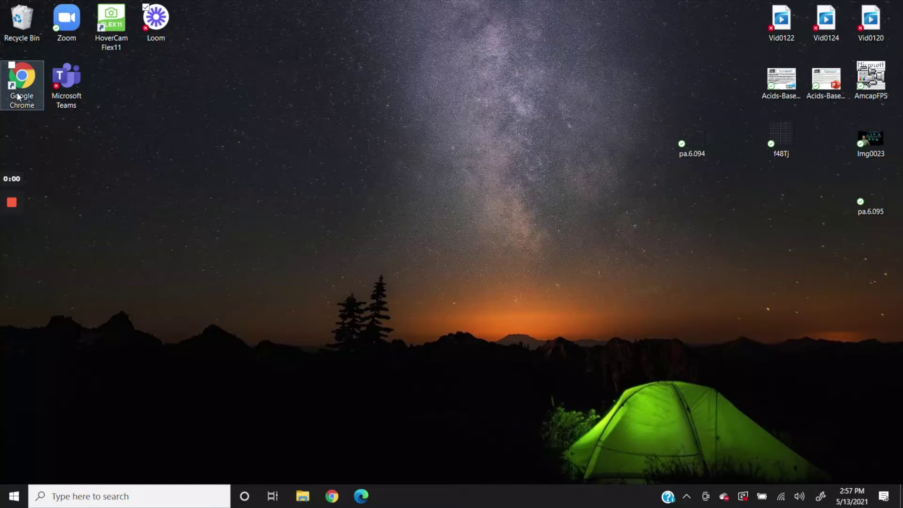
{"action": "double_click", "coordinate": [21, 85]}
{"action": "type", "text": "we"}
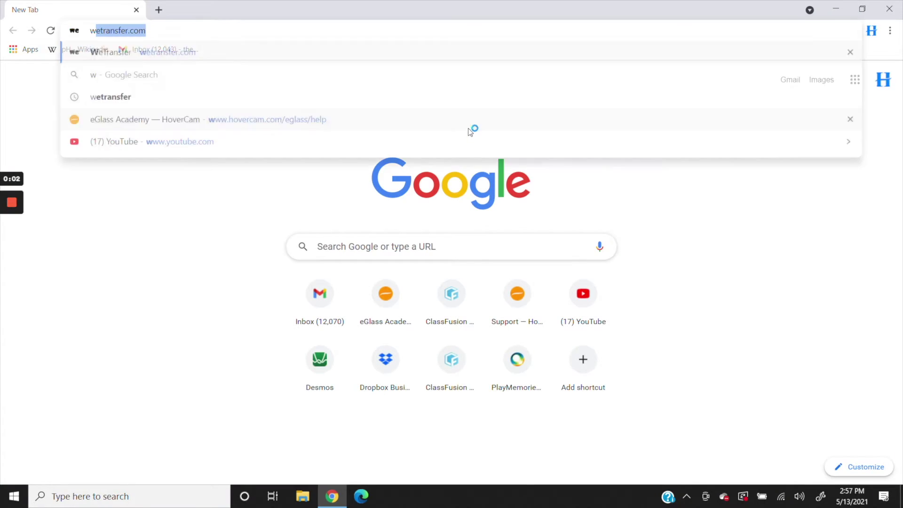
{"action": "type", "text": "ww.hover"}
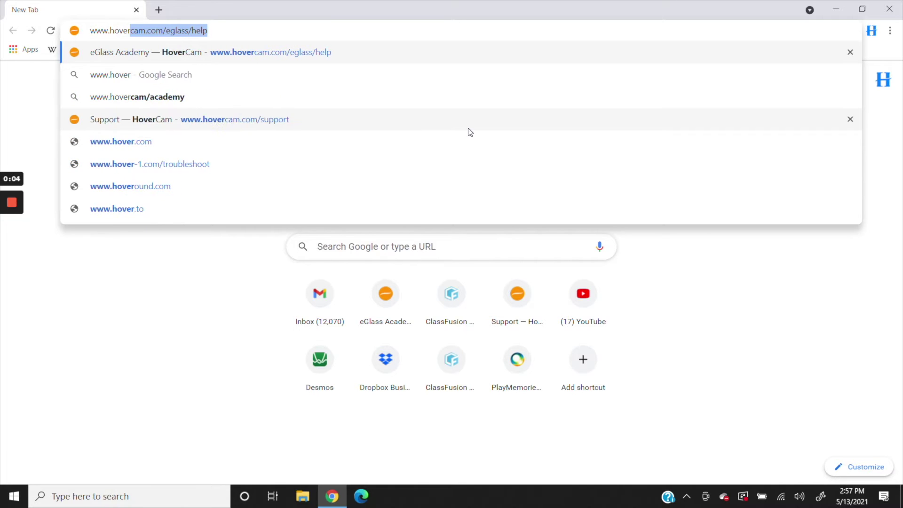
{"action": "type", "text": "cam.com"}
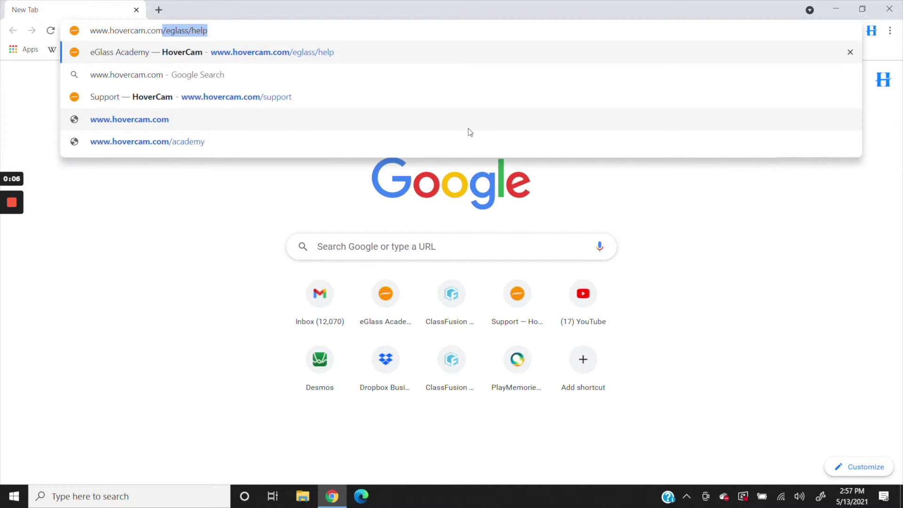
{"action": "type", "text": "/eglass/help"}
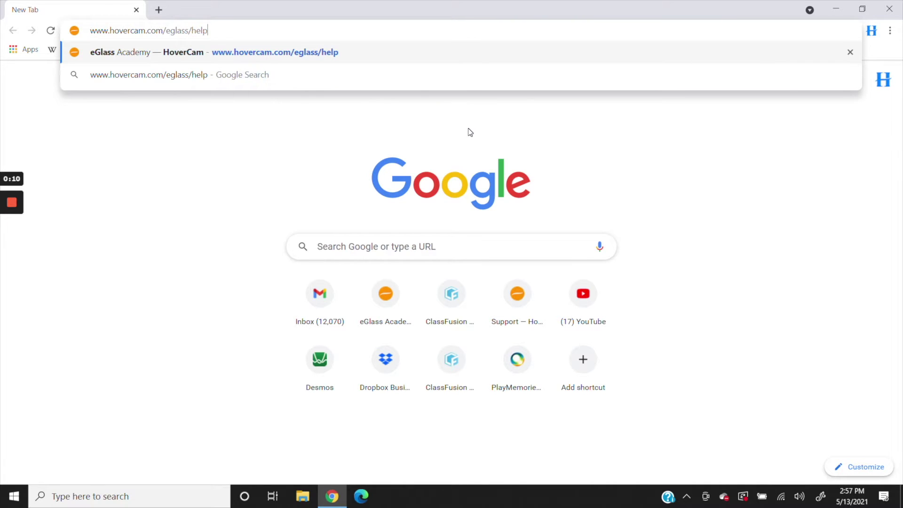
{"action": "key", "text": "Return"}
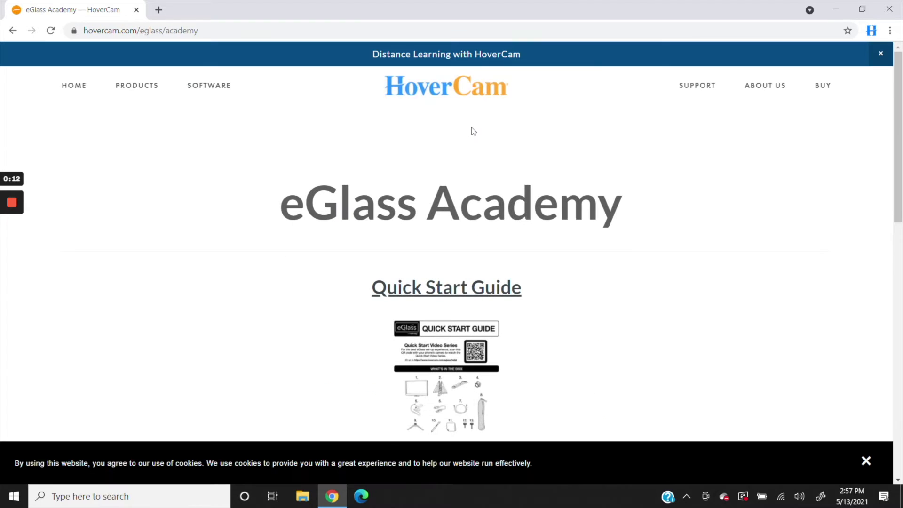
{"action": "scroll", "coordinate": [711, 272], "scroll_direction": "down", "scroll_amount": 4}
{"action": "scroll", "coordinate": [614, 289], "scroll_direction": "down", "scroll_amount": 3}
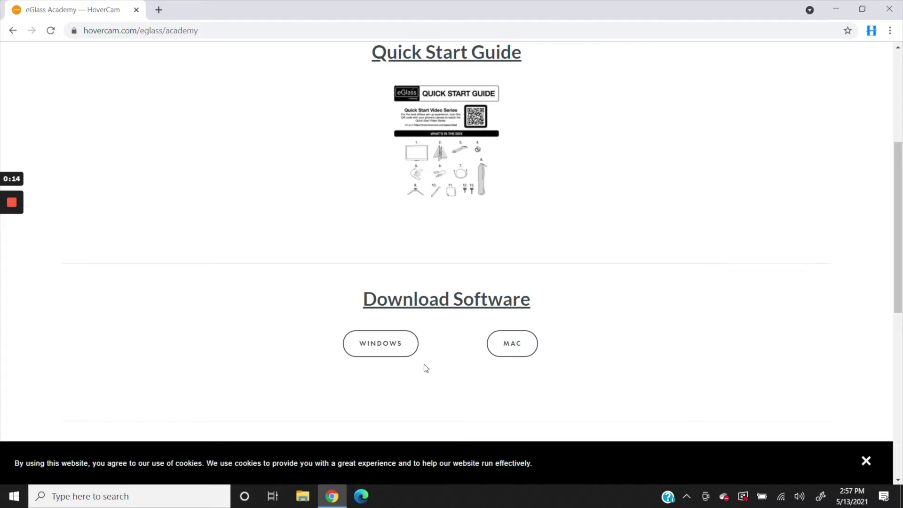
Download the Windows eGlass Fusion .msi and run it despite the SmartScreen warning.
{"action": "left_click", "coordinate": [395, 345]}
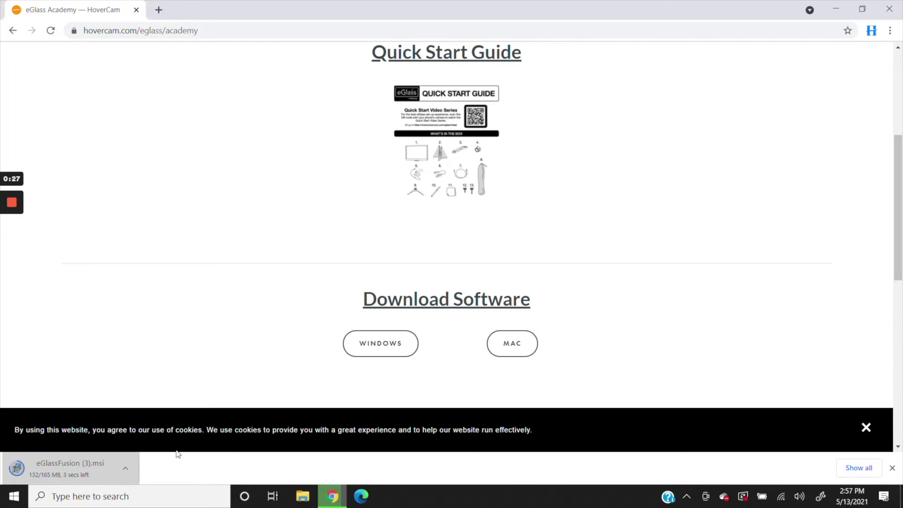
{"action": "left_click", "coordinate": [111, 462]}
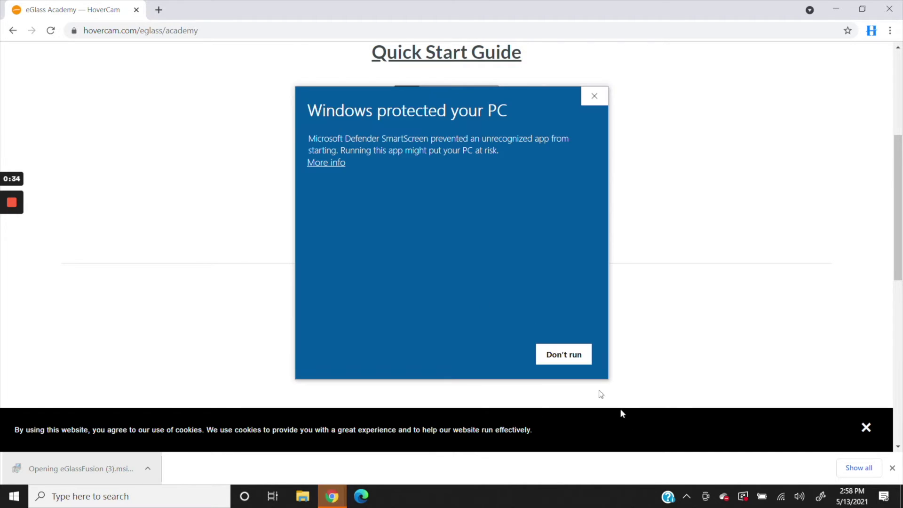
{"action": "left_click", "coordinate": [325, 162]}
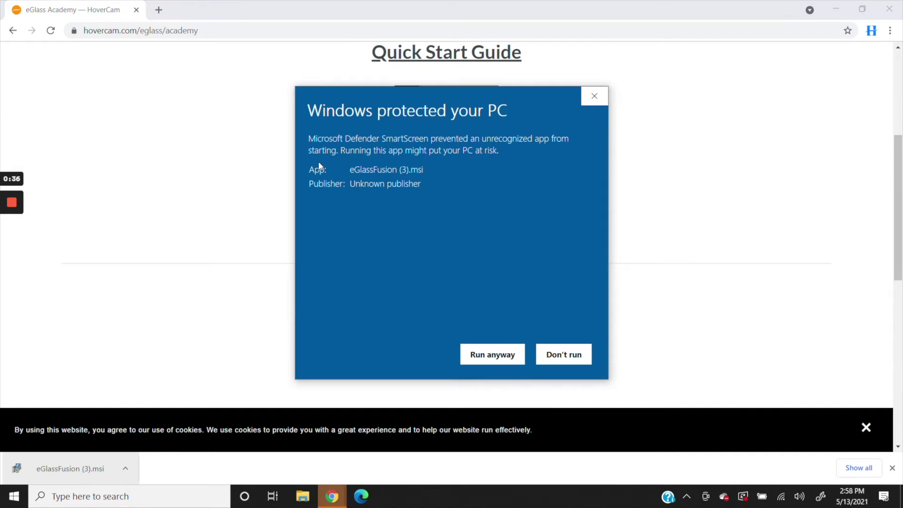
{"action": "left_click", "coordinate": [494, 350]}
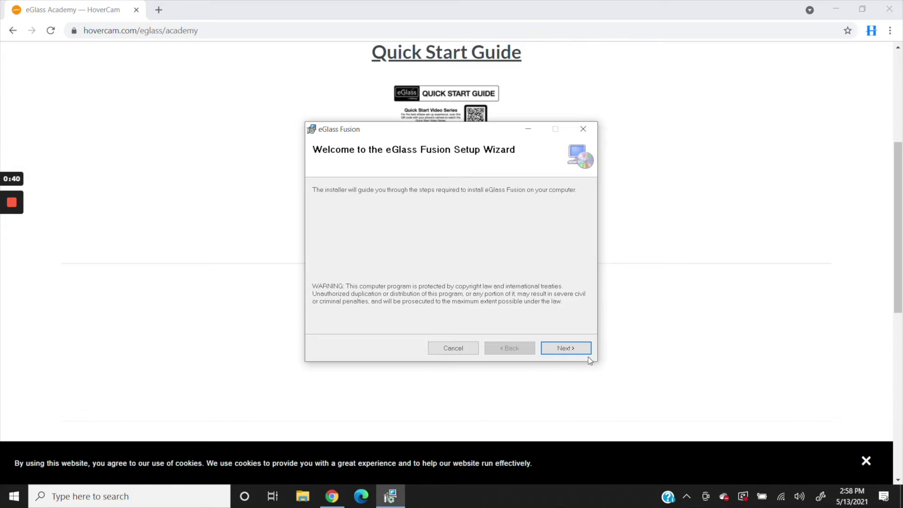
Complete the eGlass Fusion setup wizard, close Chrome, and launch the app from its desktop icon.
{"action": "left_click", "coordinate": [565, 348]}
{"action": "left_click", "coordinate": [578, 350]}
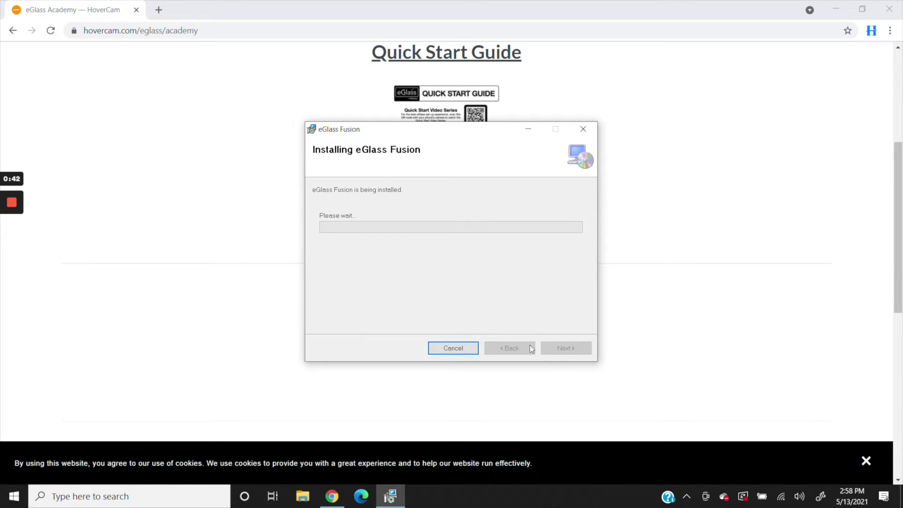
{"action": "left_click", "coordinate": [889, 8]}
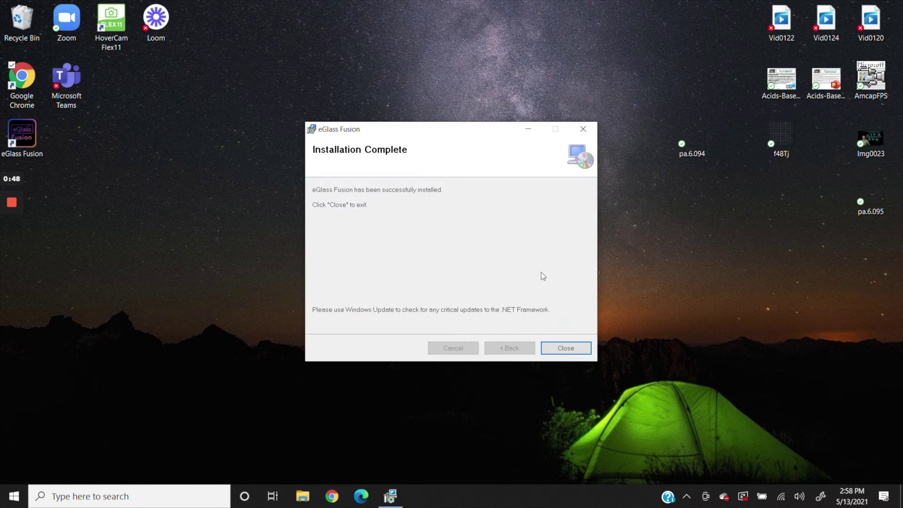
{"action": "left_click", "coordinate": [562, 351]}
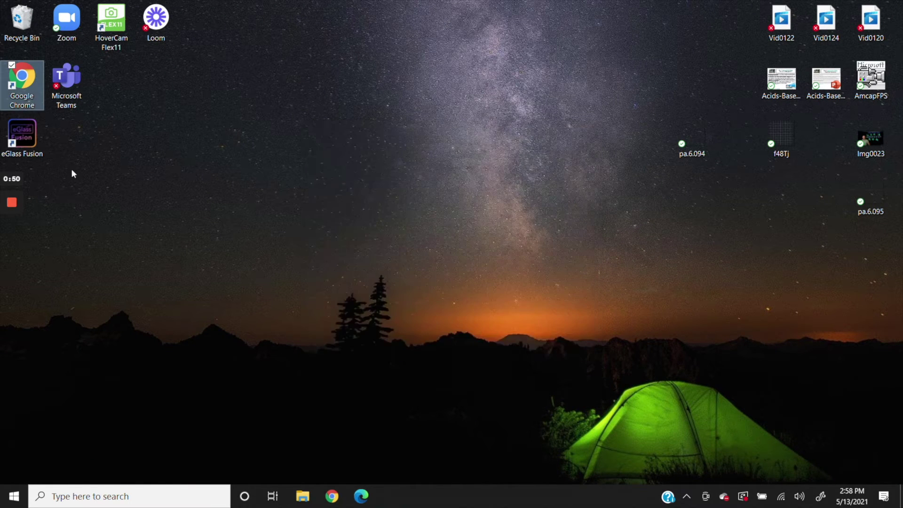
{"action": "double_click", "coordinate": [22, 138]}
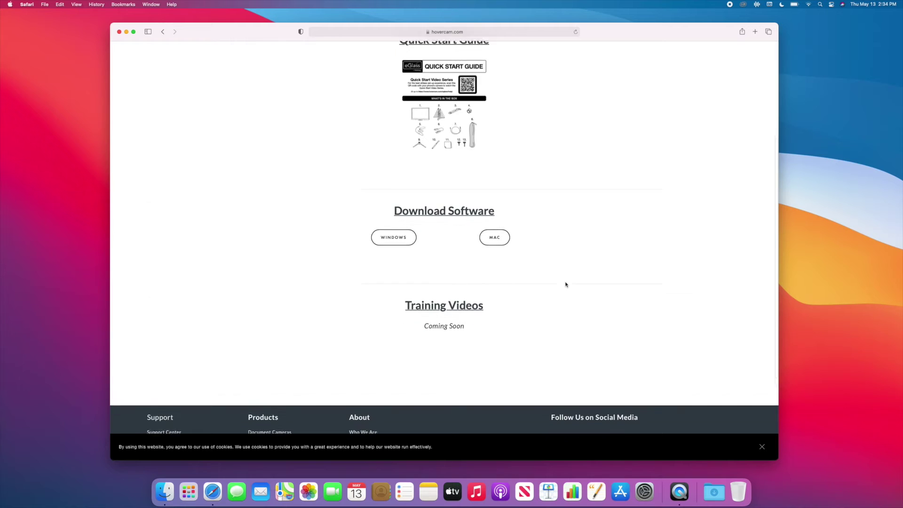
{"action": "scroll", "coordinate": [565, 284], "scroll_direction": "down", "scroll_amount": 3}
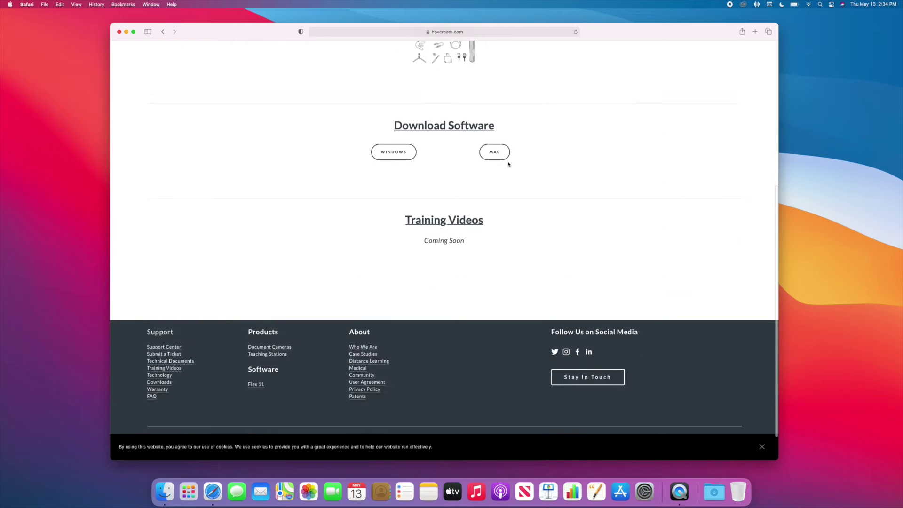
Download eGlassFusion.pkg in Safari, allowing the site's download, and open it from Downloads.
{"action": "left_click", "coordinate": [496, 154]}
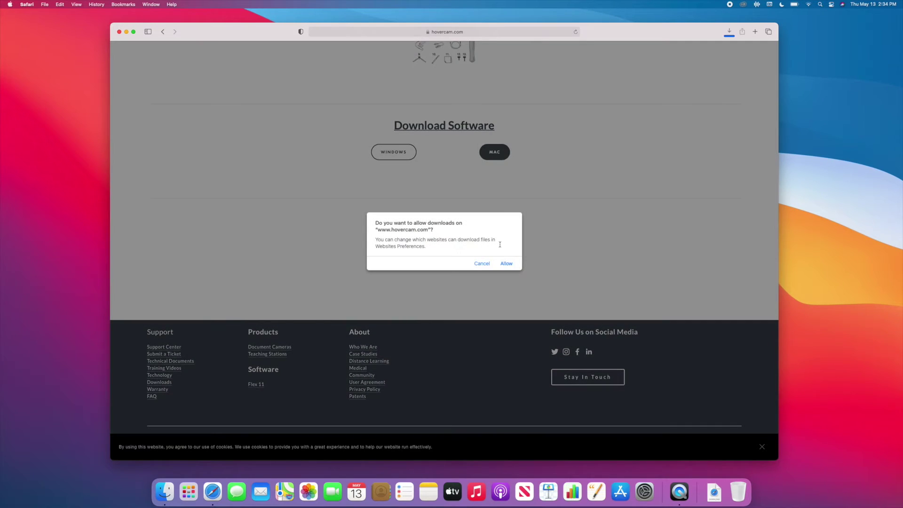
{"action": "left_click", "coordinate": [506, 264]}
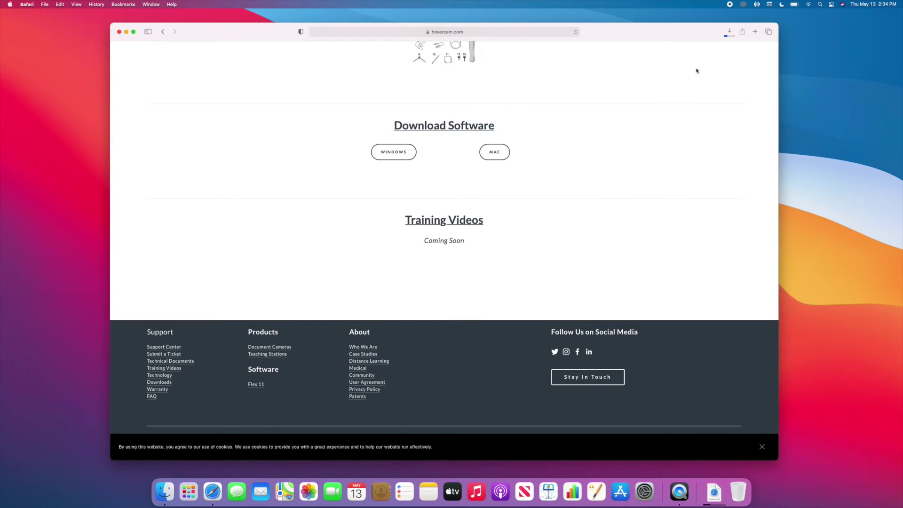
{"action": "left_click", "coordinate": [730, 32]}
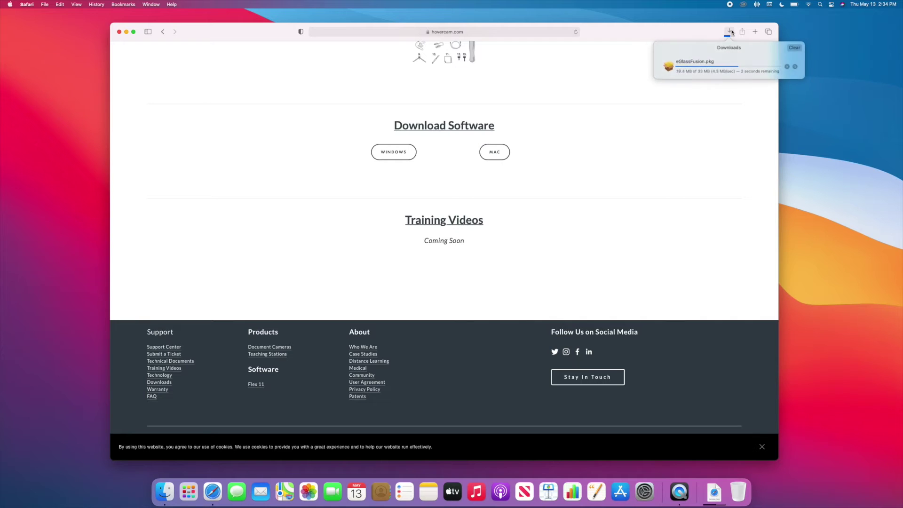
{"action": "double_click", "coordinate": [723, 68]}
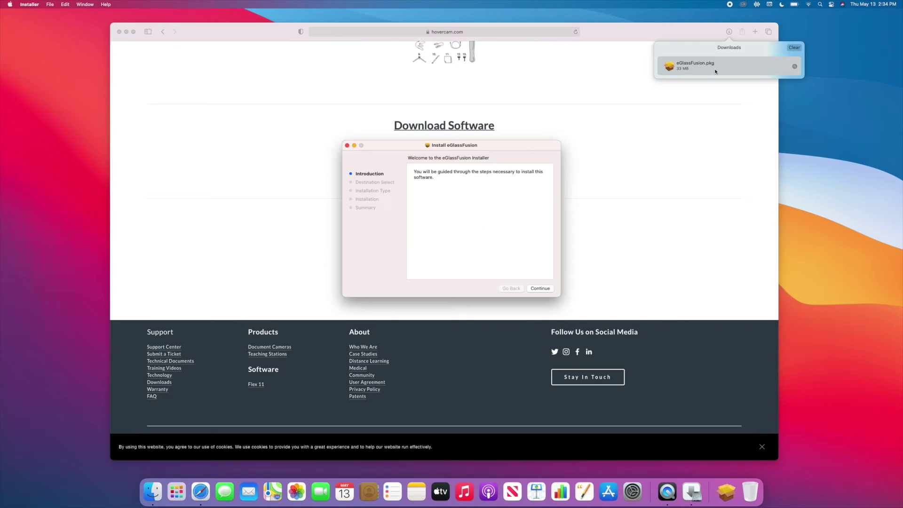
Run the standard Mac install, then start eGlass Fusion from Applications with camera and microphone allowed.
{"action": "left_click", "coordinate": [546, 289]}
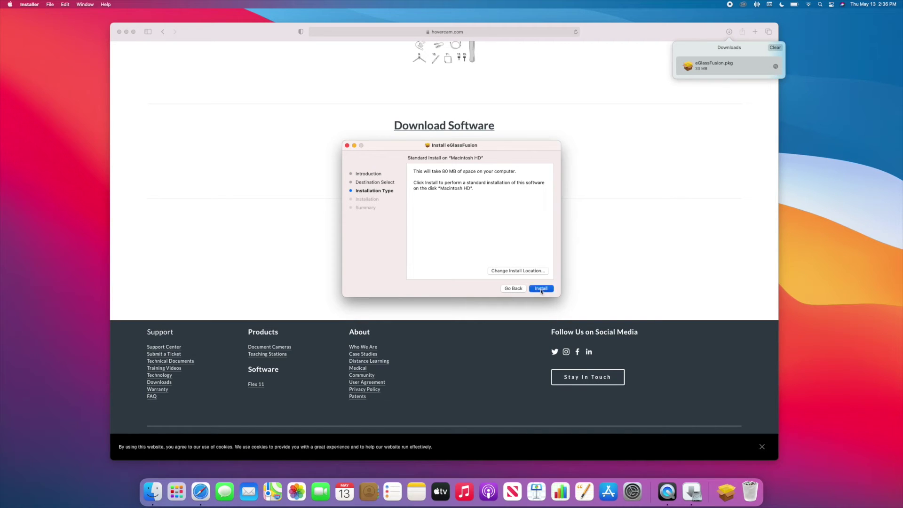
{"action": "left_click", "coordinate": [542, 289]}
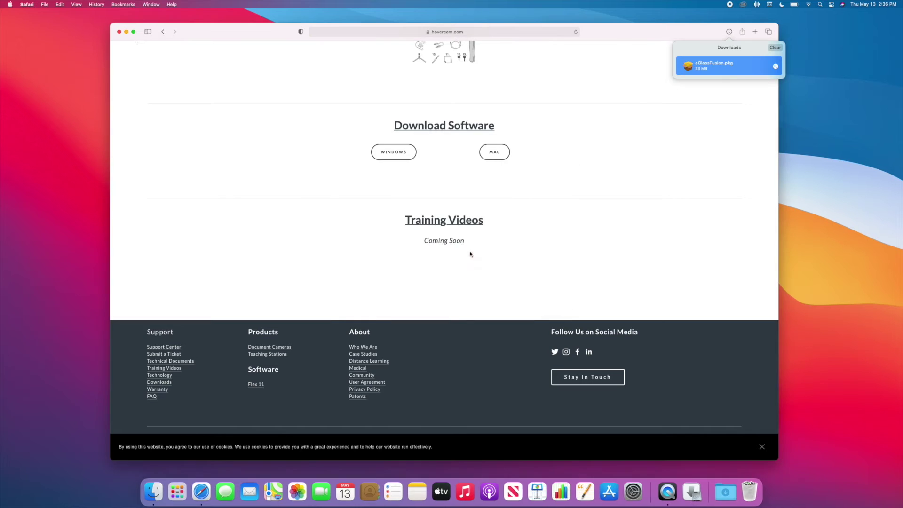
{"action": "key", "text": "super+n"}
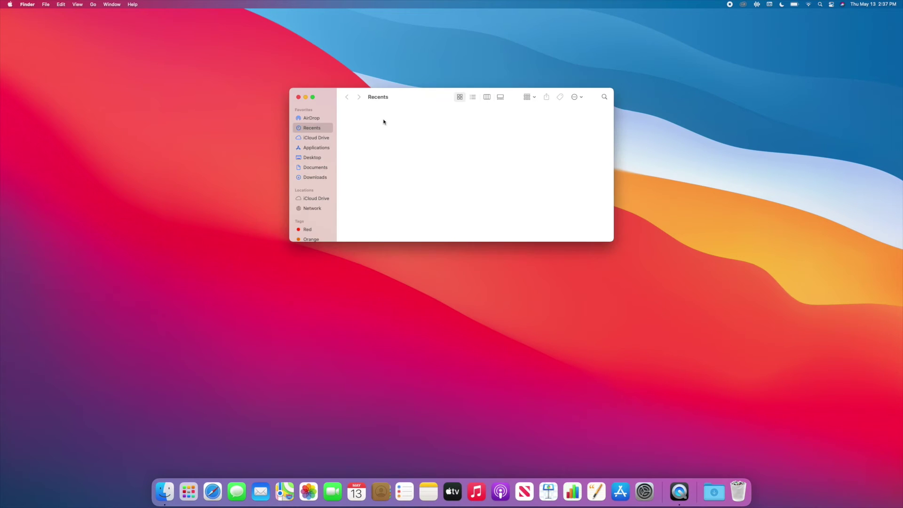
{"action": "left_click", "coordinate": [319, 138]}
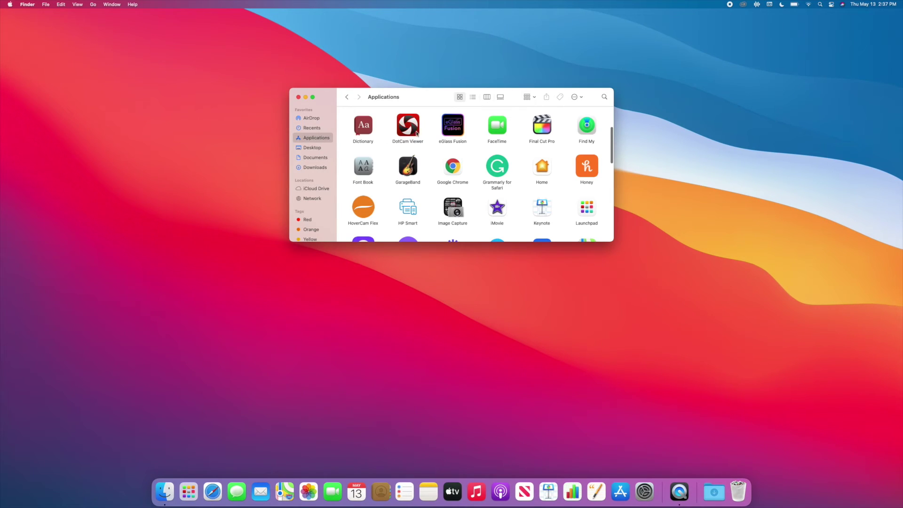
{"action": "double_click", "coordinate": [456, 125]}
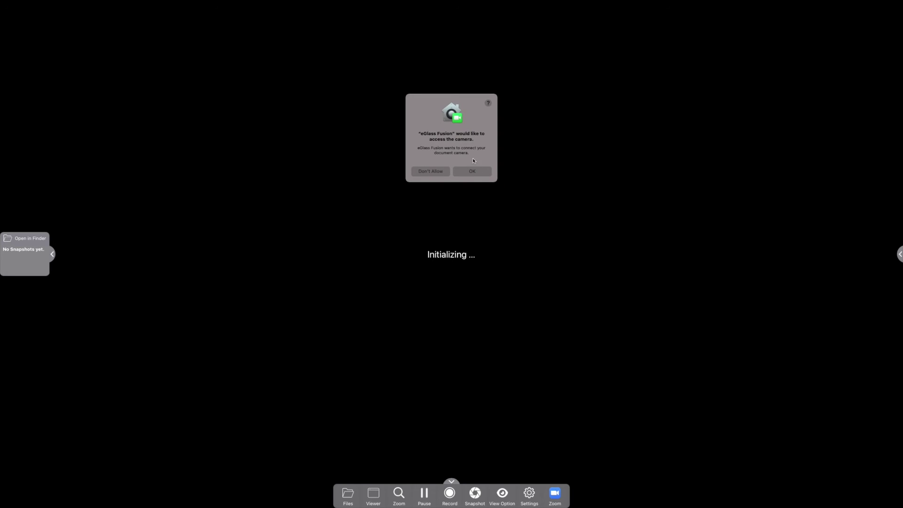
{"action": "left_click", "coordinate": [477, 173]}
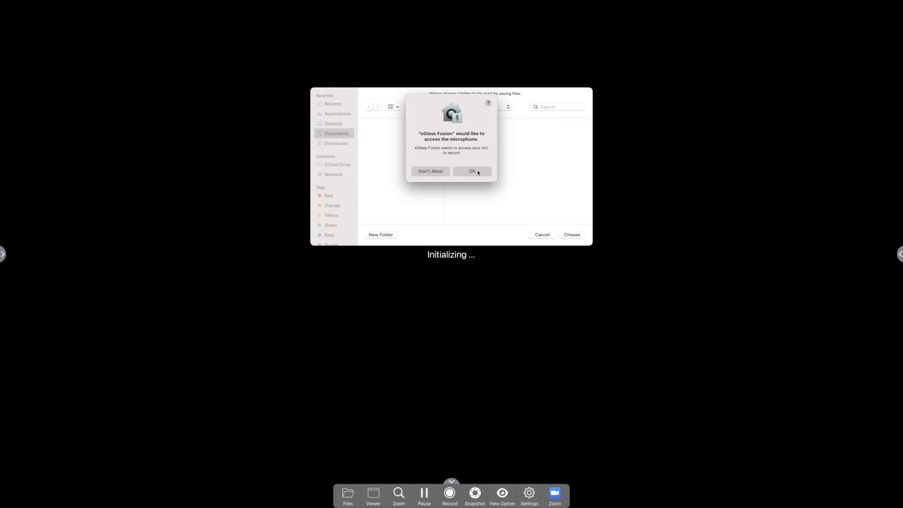
{"action": "left_click", "coordinate": [479, 172]}
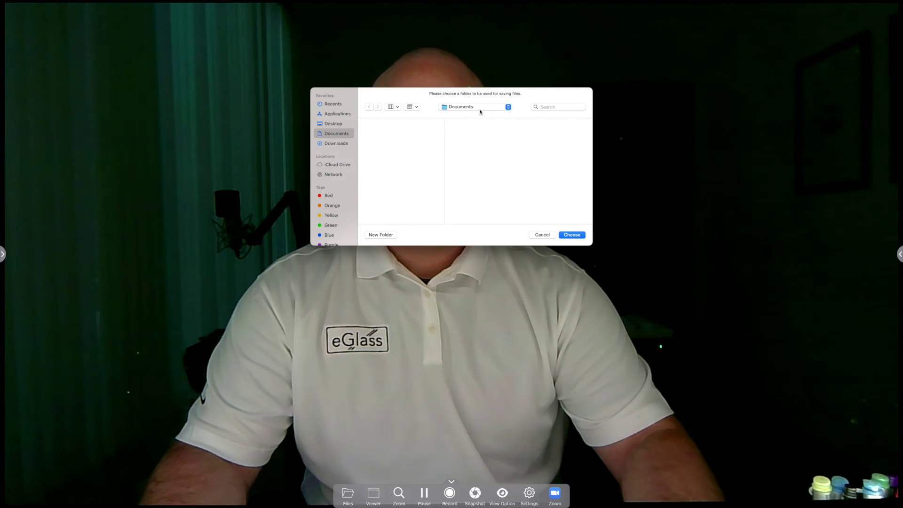
Make a new 'eGlass Media' folder under Documents and choose it as the save location.
{"action": "left_click", "coordinate": [477, 106]}
{"action": "left_click", "coordinate": [477, 109]}
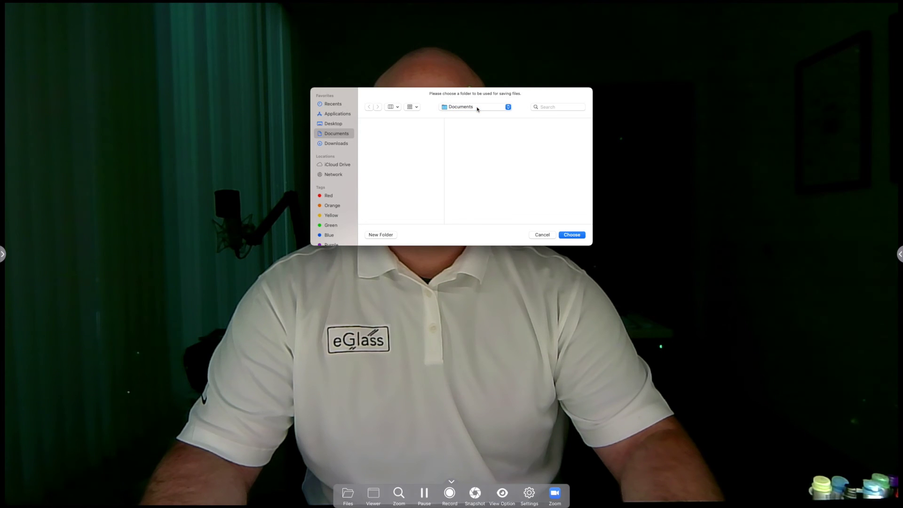
{"action": "left_click", "coordinate": [381, 234]}
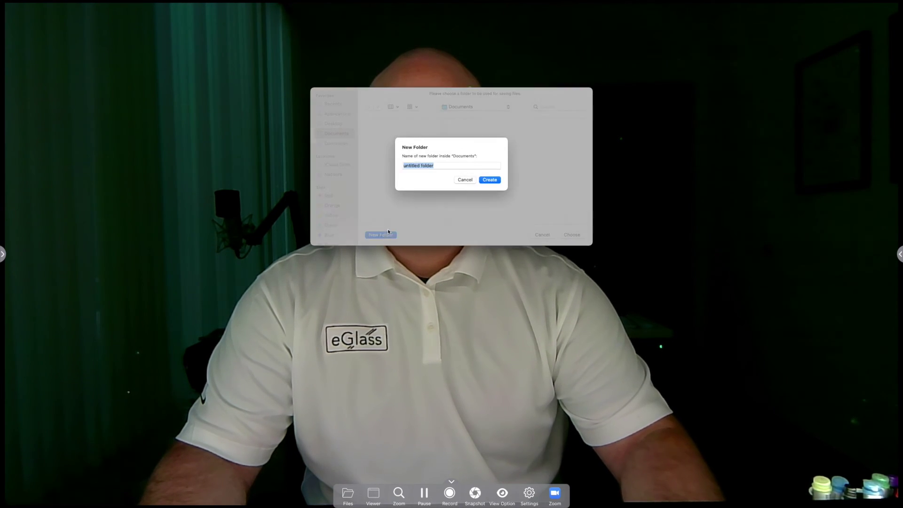
{"action": "type", "text": "eGlass Media"}
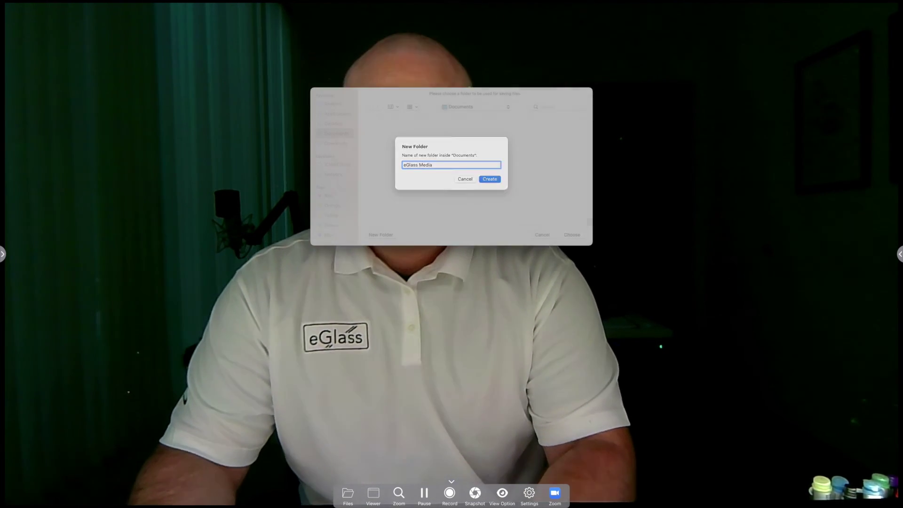
{"action": "key", "text": "Return"}
{"action": "left_click", "coordinate": [572, 235]}
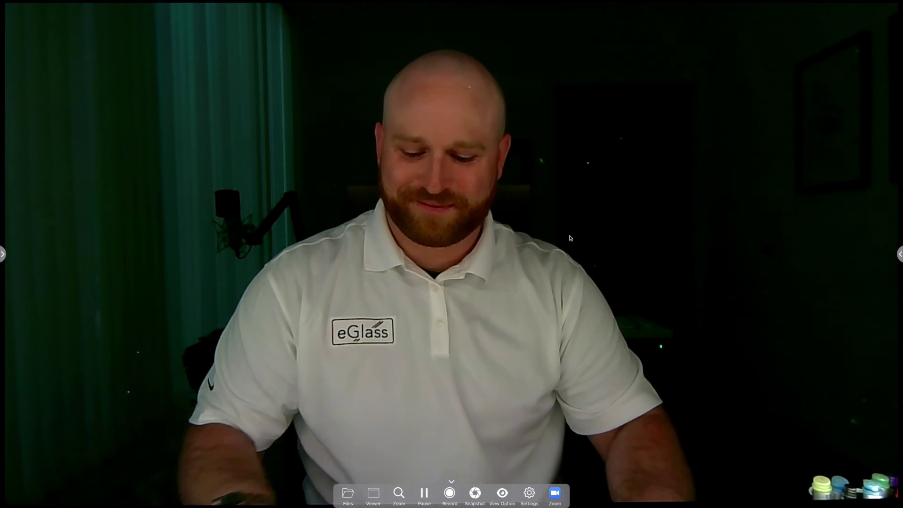